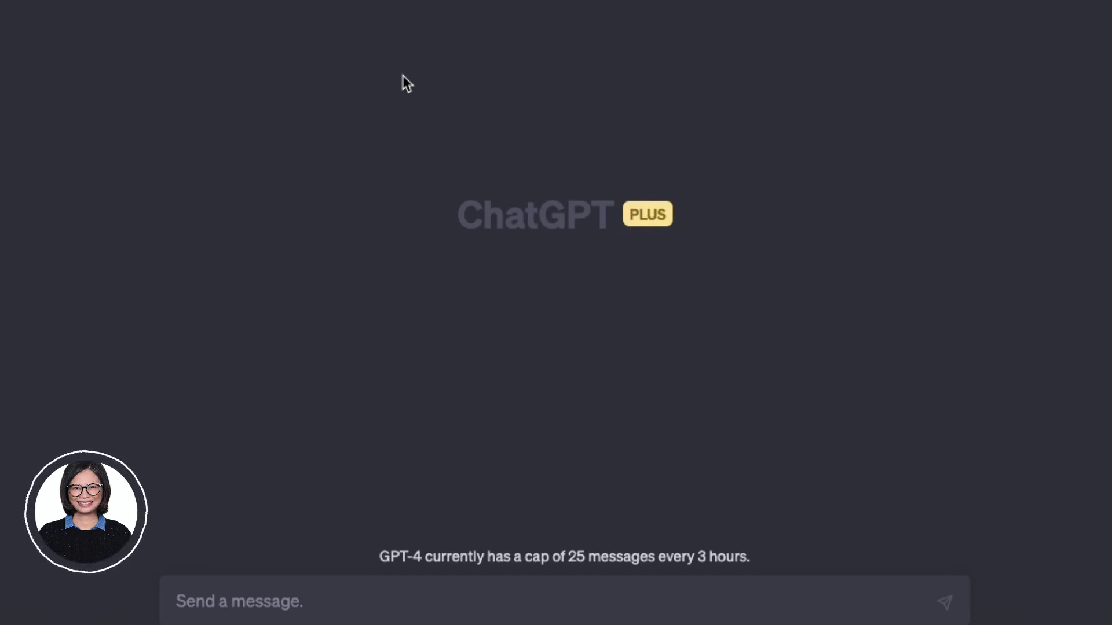
Ask ChatGPT to 'identify the main points of the meeting transcript' with the pasted transcript
click(255, 602)
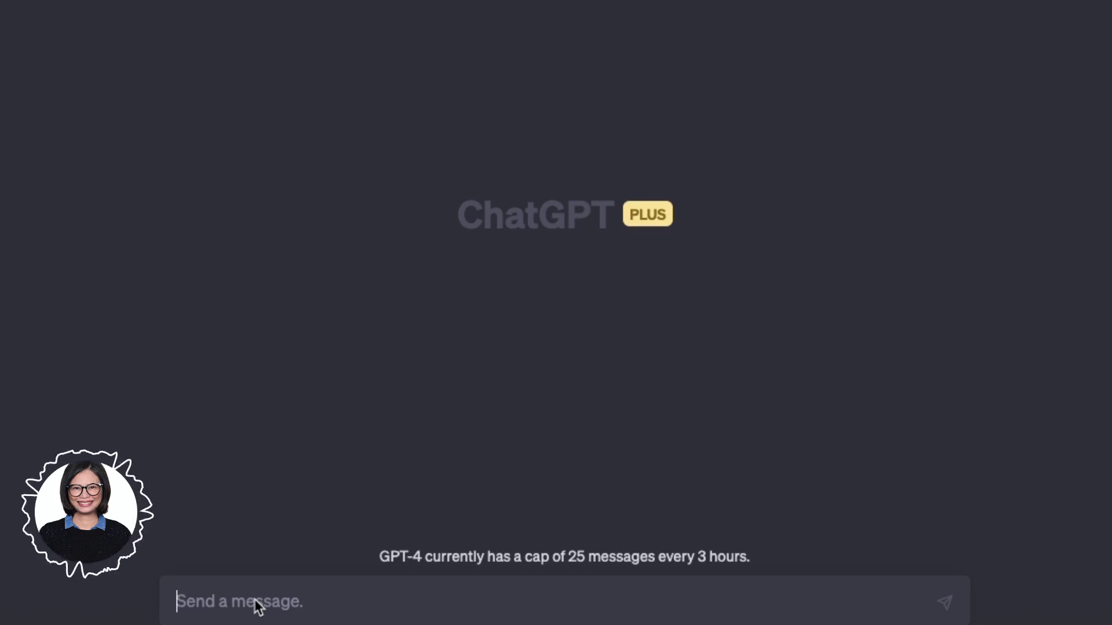
text(identify the main)
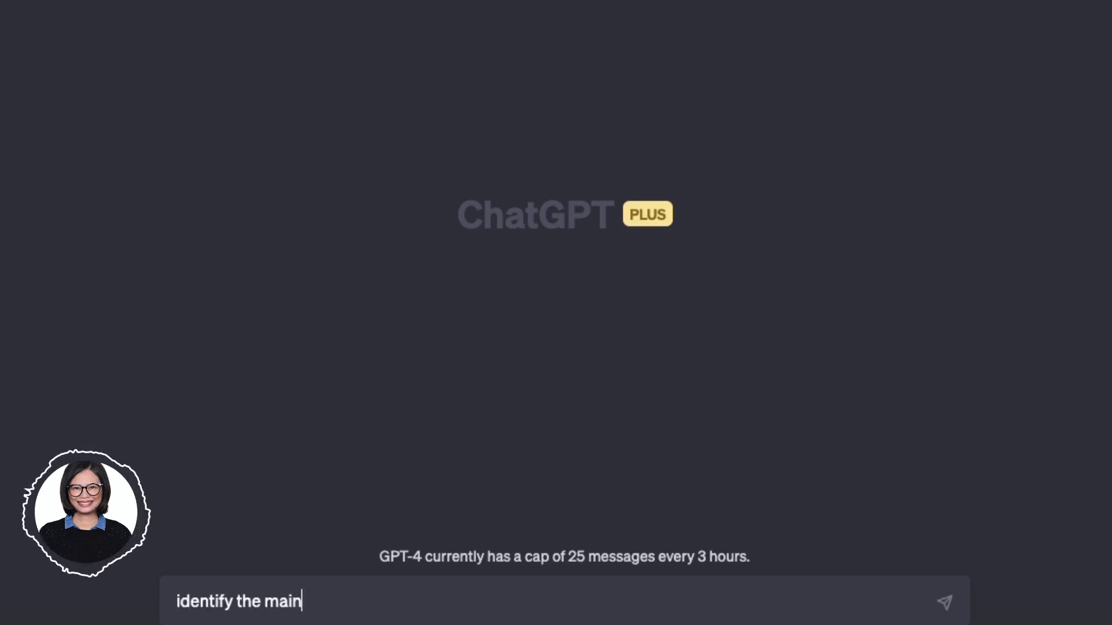
text( points of the meet)
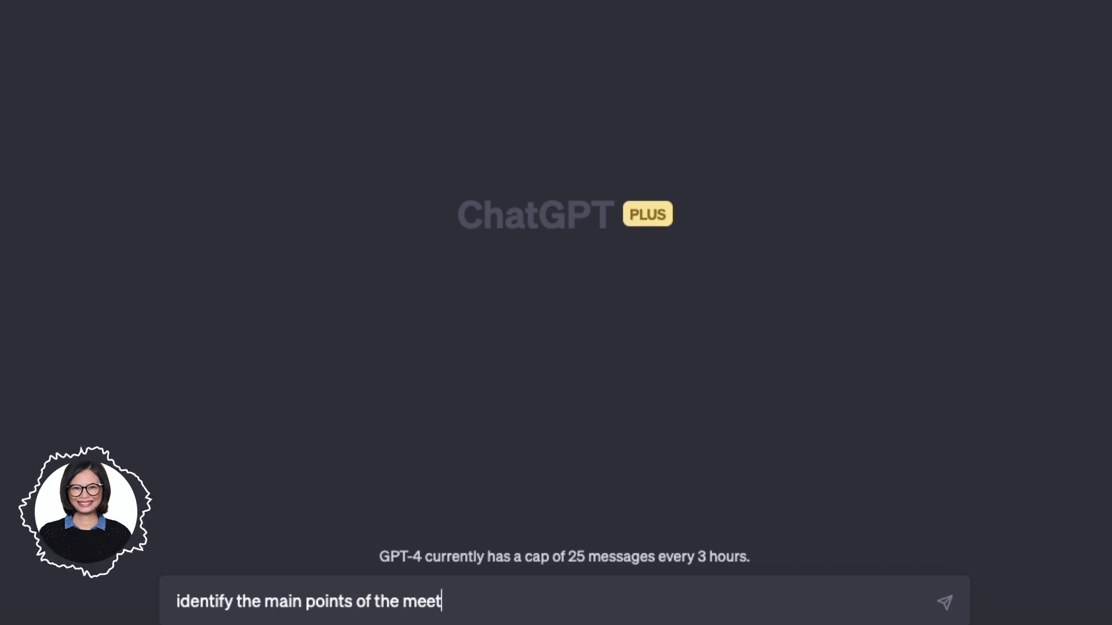
text(ing transcript)
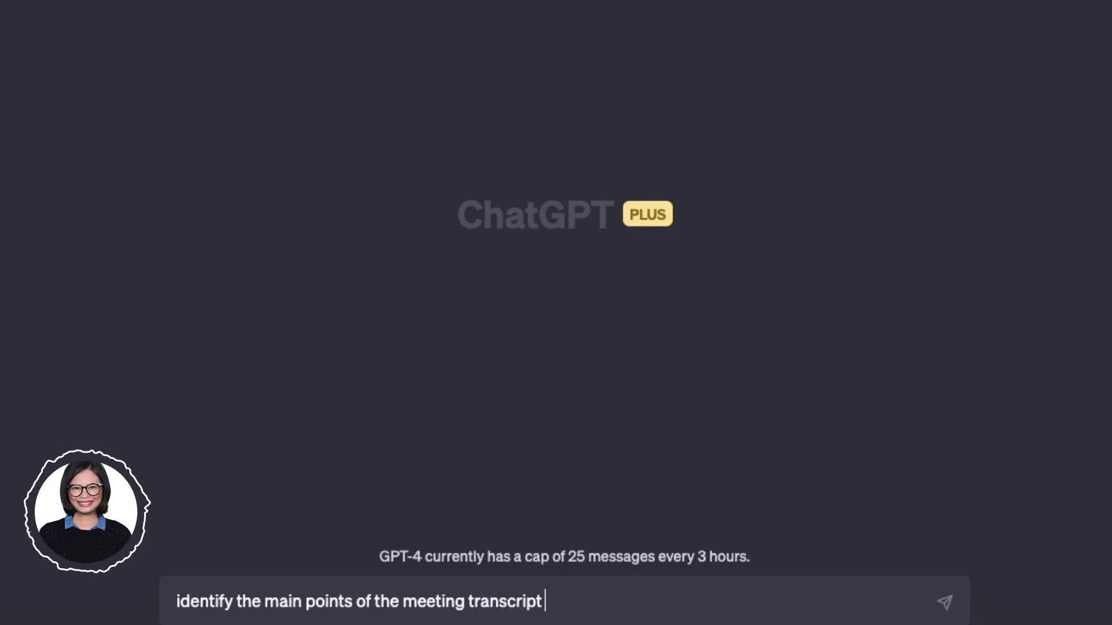
key(super+v)
key(Return)
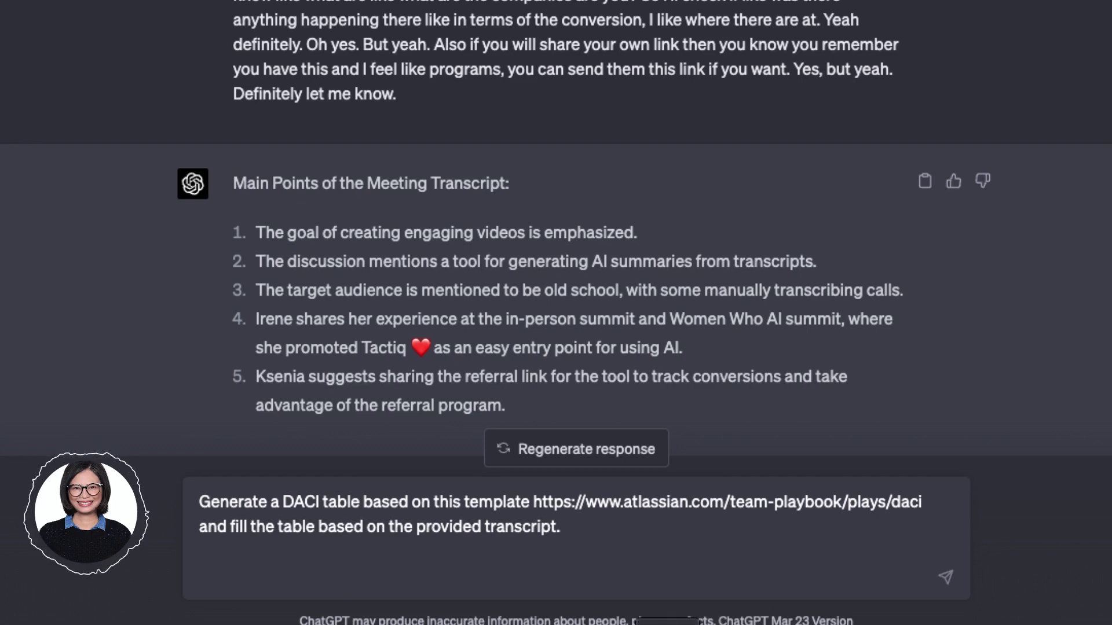
Send the DACI-table request with the meeting transcript pasted on a new line below it
key(shift+Return)
key(shift+Return)
key(shift+Return)
key(shift+Return)
text(Oh, they thanks a lot for a great, thanks a lot for sharing Tactiq ❤️ with them if you can let me know like what are like what are the companies are you? So I'll check if like was there anything happening there like in terms of the conversion, I like where there are at. Yeah definitely. Oh yes. But yeah. Also if you will share your own link then you know you remember you have this and I feel like programs, you can send them this link if you want. Yes, but yeah. Definitely let me know.)
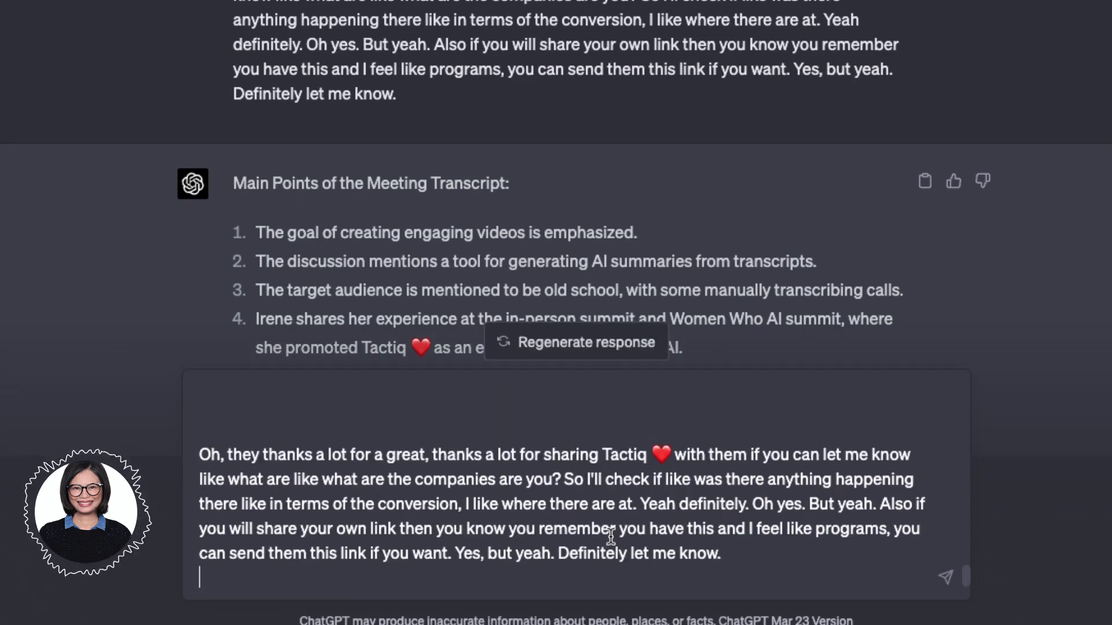
key(Return)
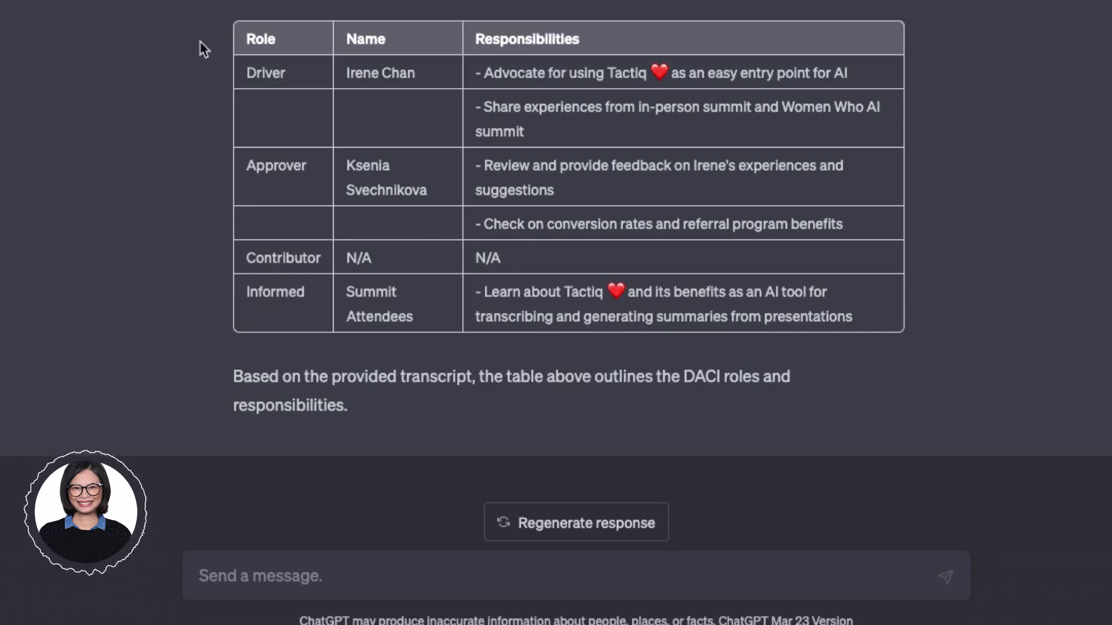
Paste the Agile Coach request for a Retro table based on the Atlassian retrospective template
drag(200, 40, 1011, 405)
click(957, 143)
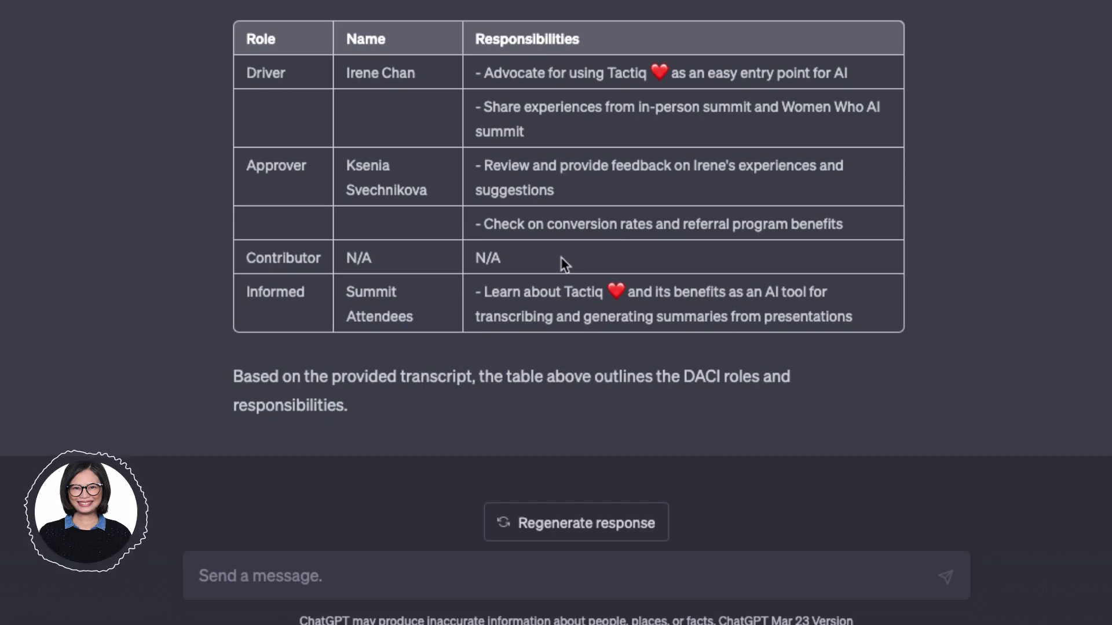
text(I want you to act as a Agile Coach. Generate a Retro table based on this template https://www.atlassian.com/team-playbook/plays/retrospective and fill the table based on the provided transcript)
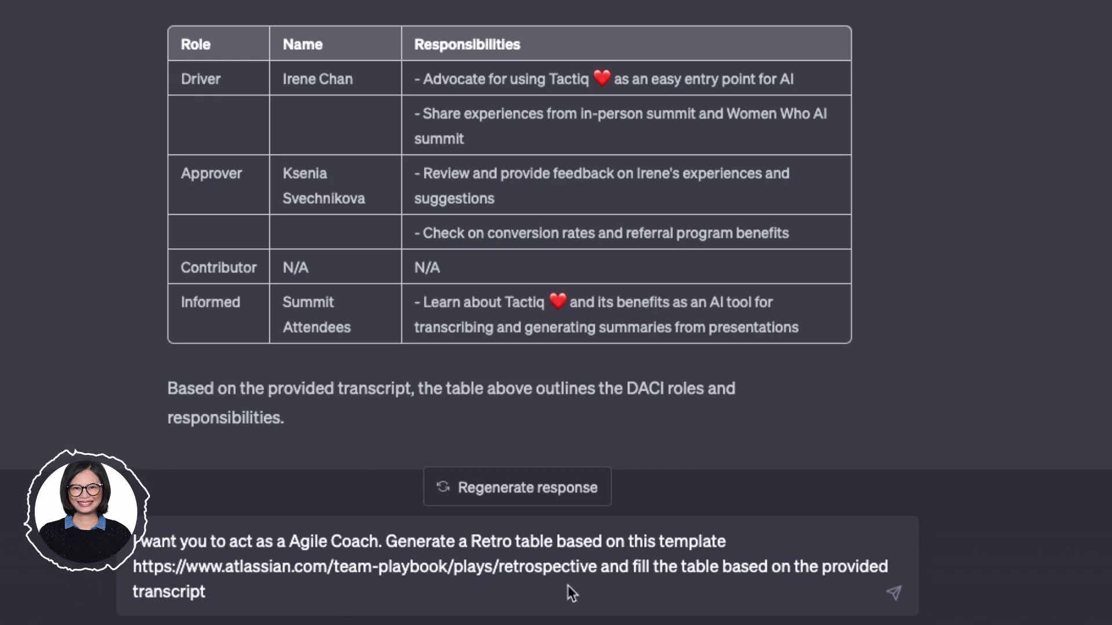
Append the meeting transcript to the Retro-table request and send it
click(301, 592)
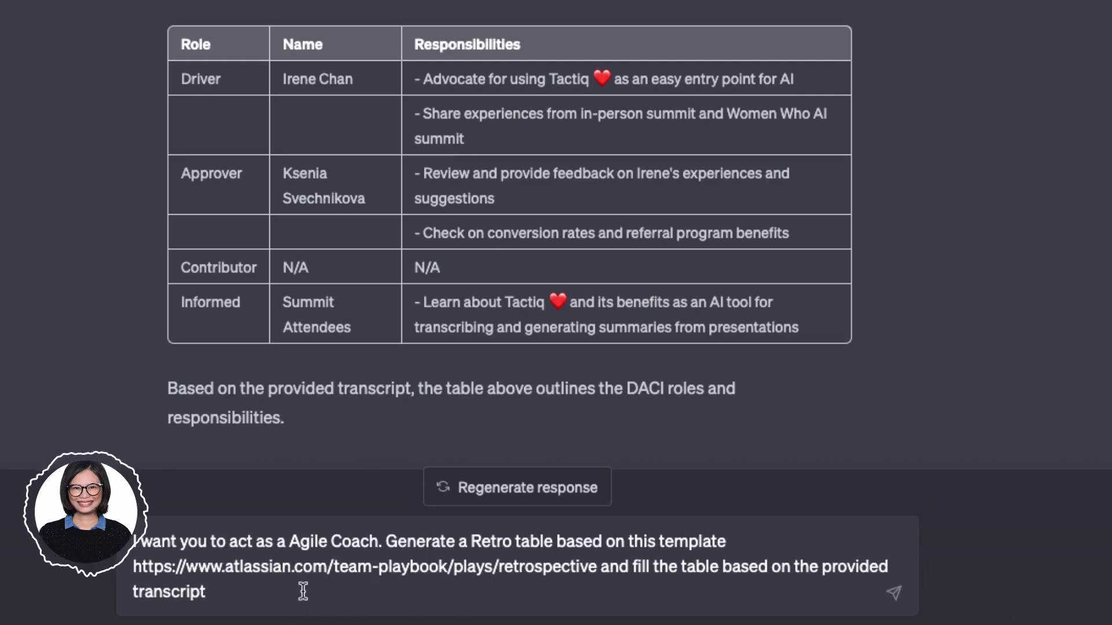
key(ctrl+v)
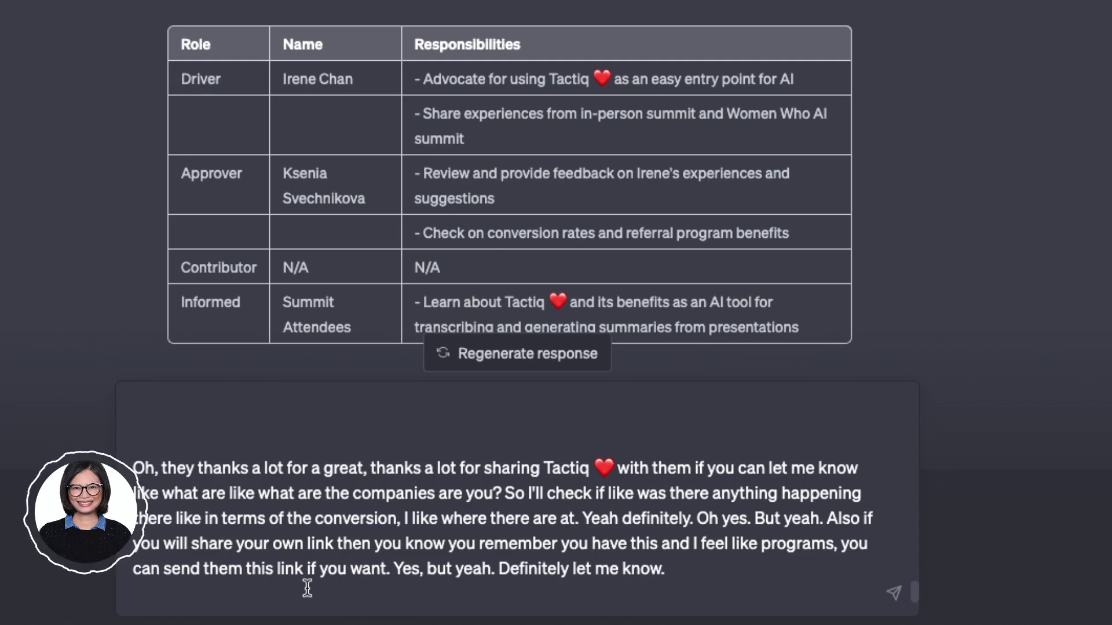
key(Return)
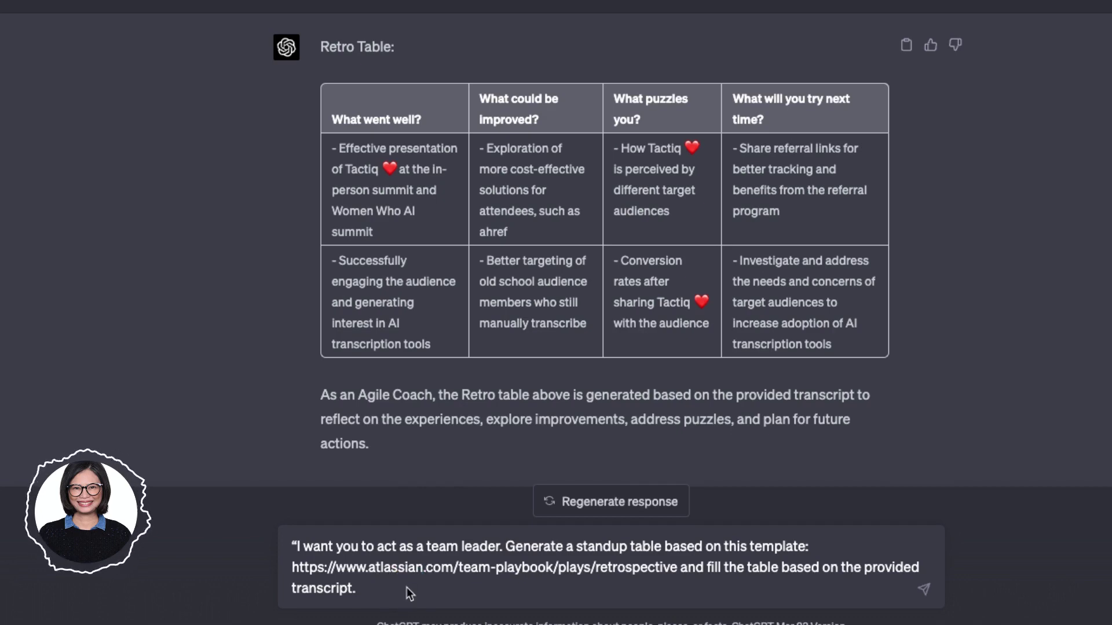
Send the team-leader standup-table request with the meeting transcript pasted in
text(Oh, they thanks a lot for a great, thanks a lot for sharing Tactiq ❤ with them if you can let me know like what are like what are the companies are you? So I'll check if like was there anything happening there like in terms of the conversion, I like where there are at. Yeah definitely. Oh yes. But yeah. Also if you will share your own link then you know you remember you have this and I feel like programs, you can send them this link if you want. Yes, but yeah. Definitely let me know.)
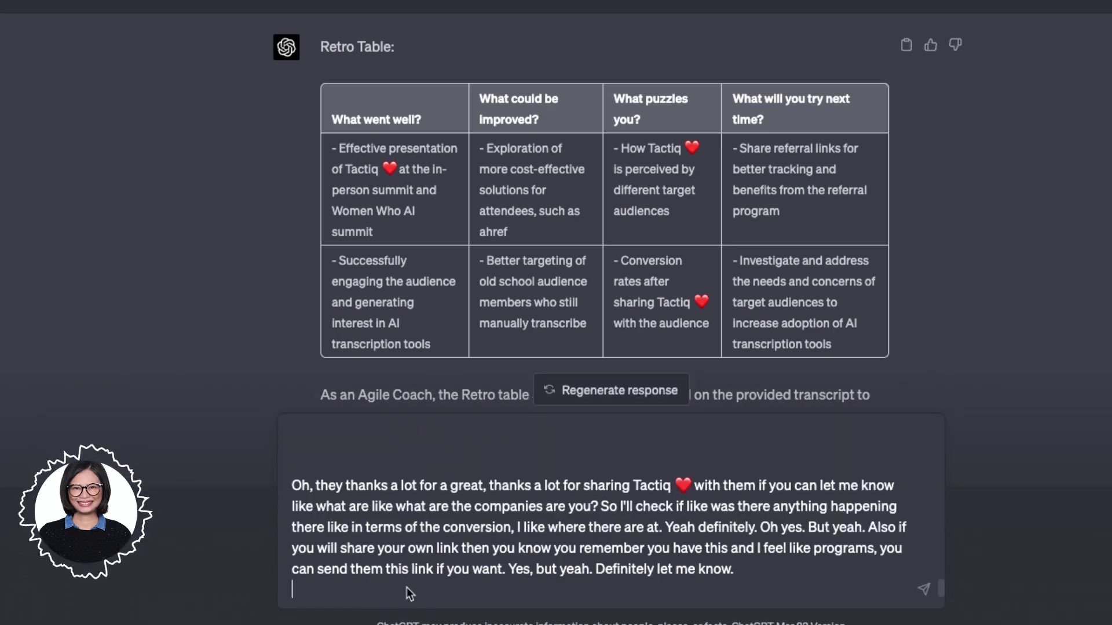
key(Return)
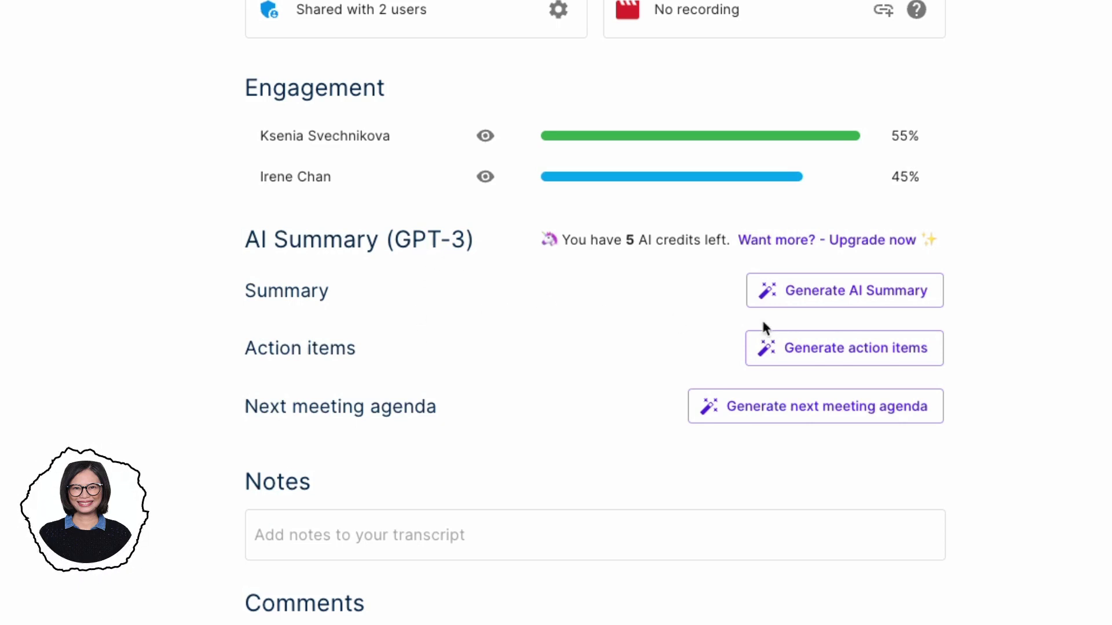
Generate Tactiq's GPT-3 AI summary of the meeting's main discussion points
click(828, 301)
scroll(234, 161, down, 3)
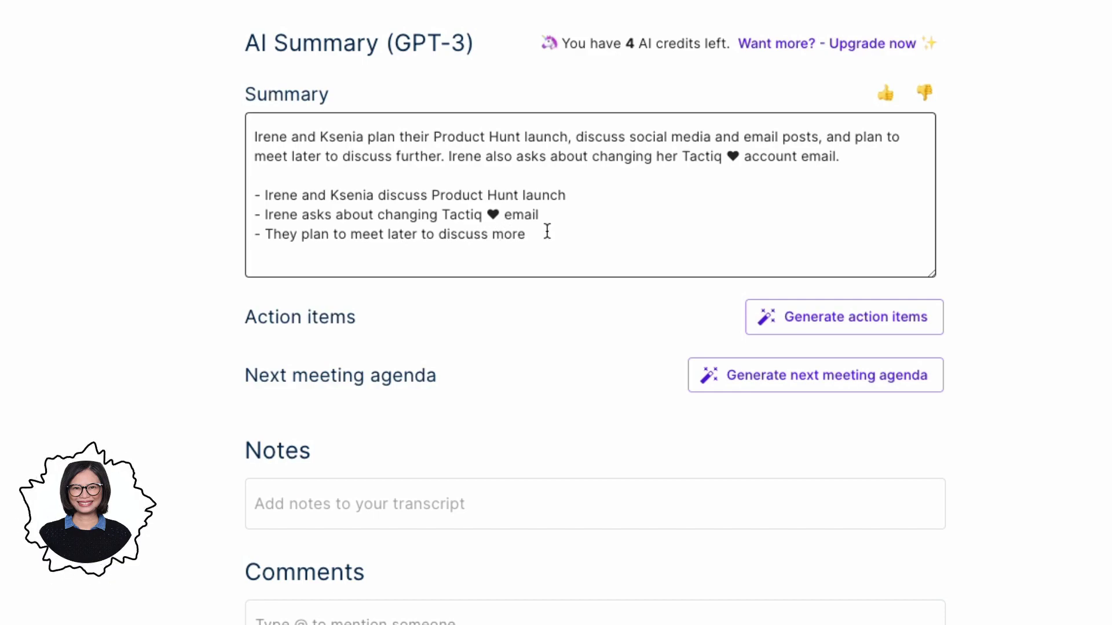
scroll(553, 238, down, 20)
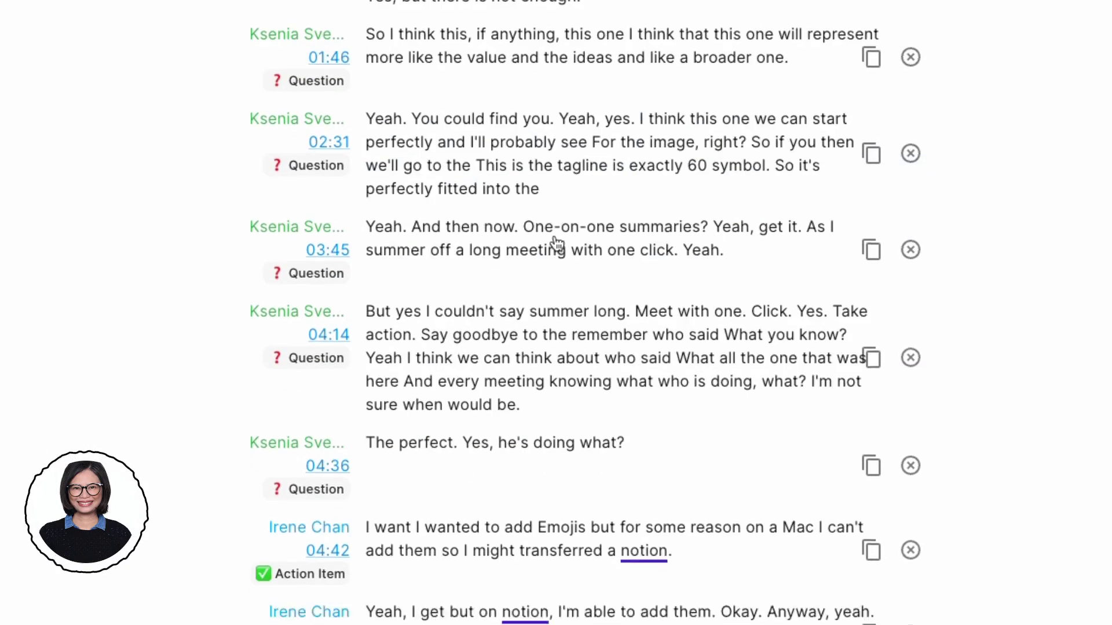
scroll(460, 367, up, 20)
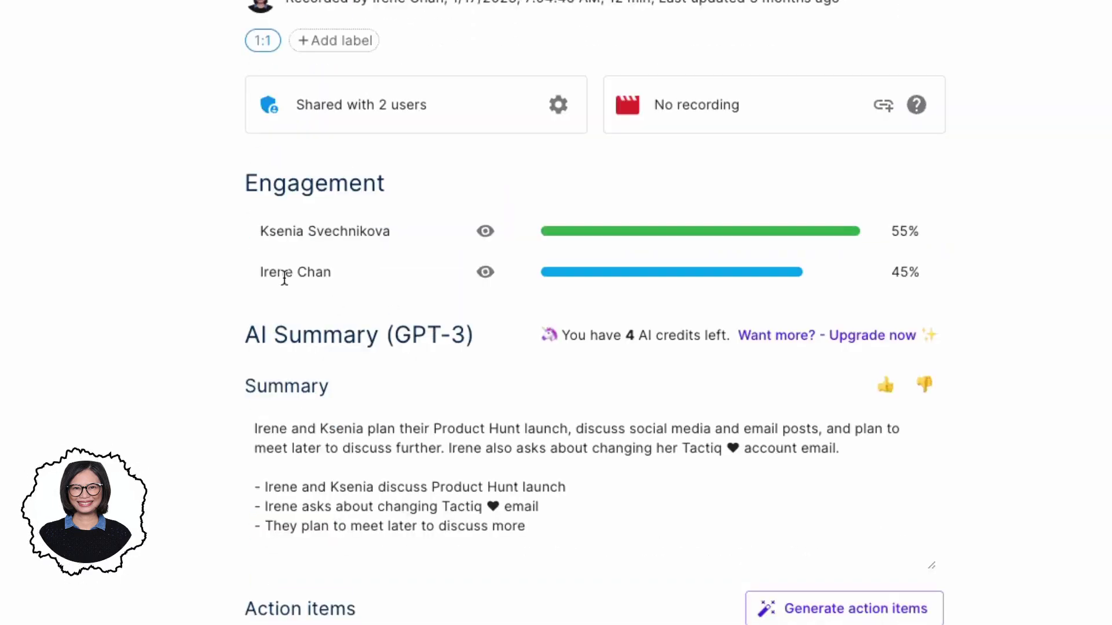
scroll(385, 226, down, 7)
scroll(385, 225, down, 6)
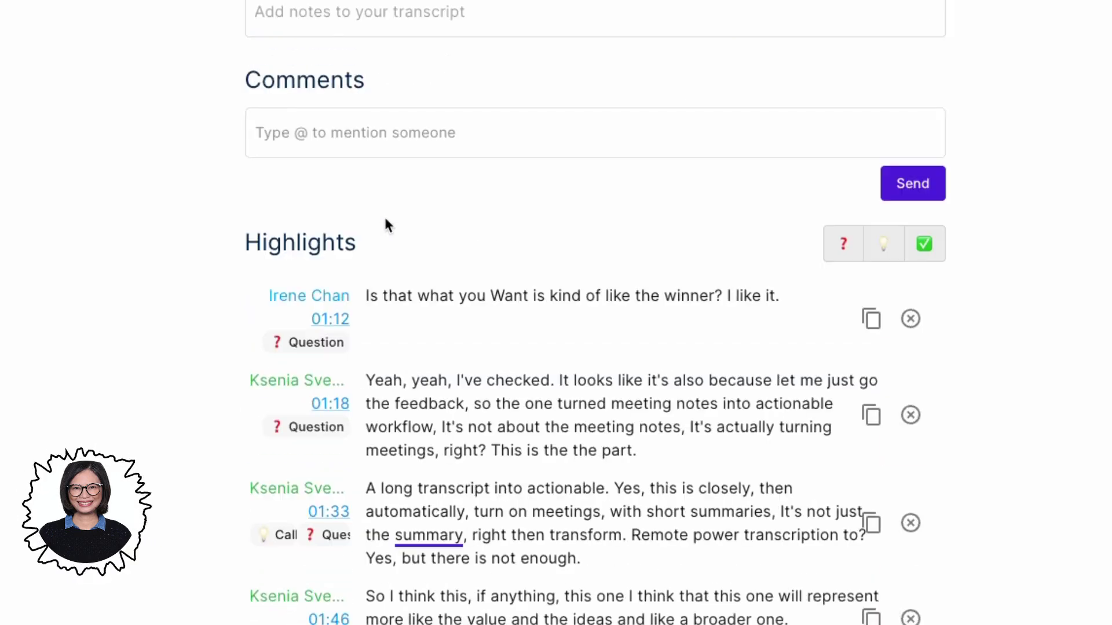
scroll(385, 225, down, 5)
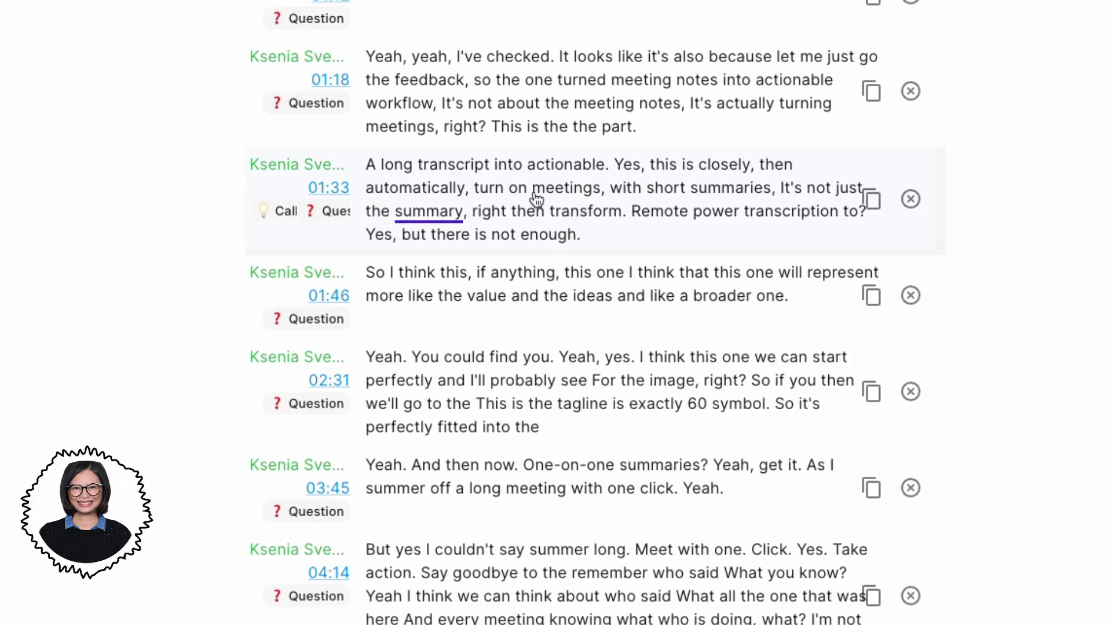
scroll(685, 250, up, 1)
scroll(685, 251, down, 3)
scroll(686, 252, down, 7)
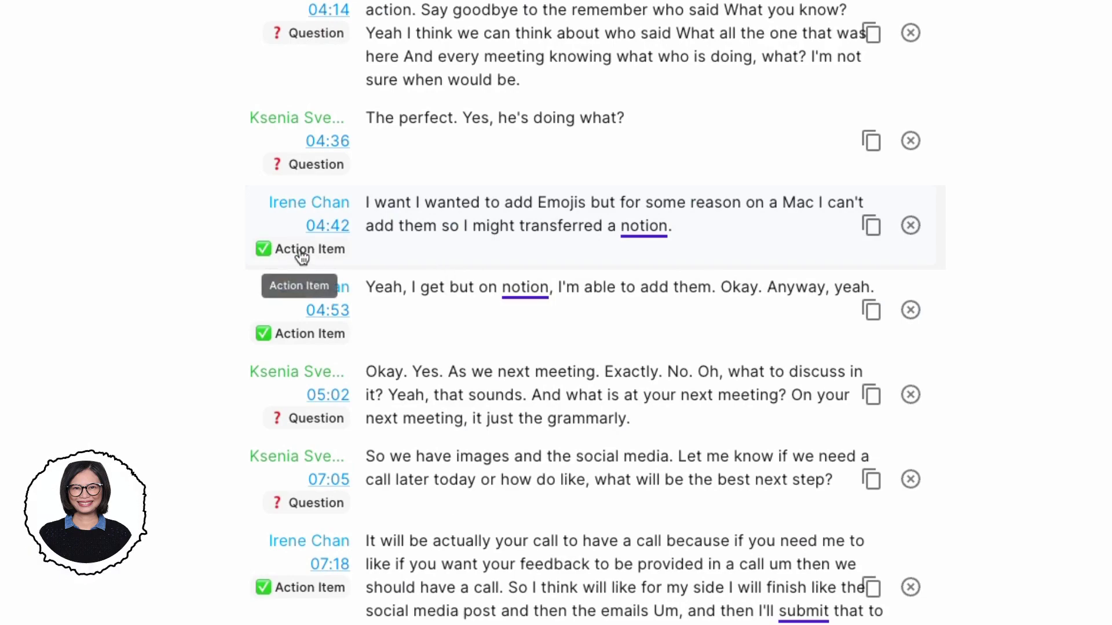
scroll(397, 328, down, 2)
scroll(291, 371, down, 13)
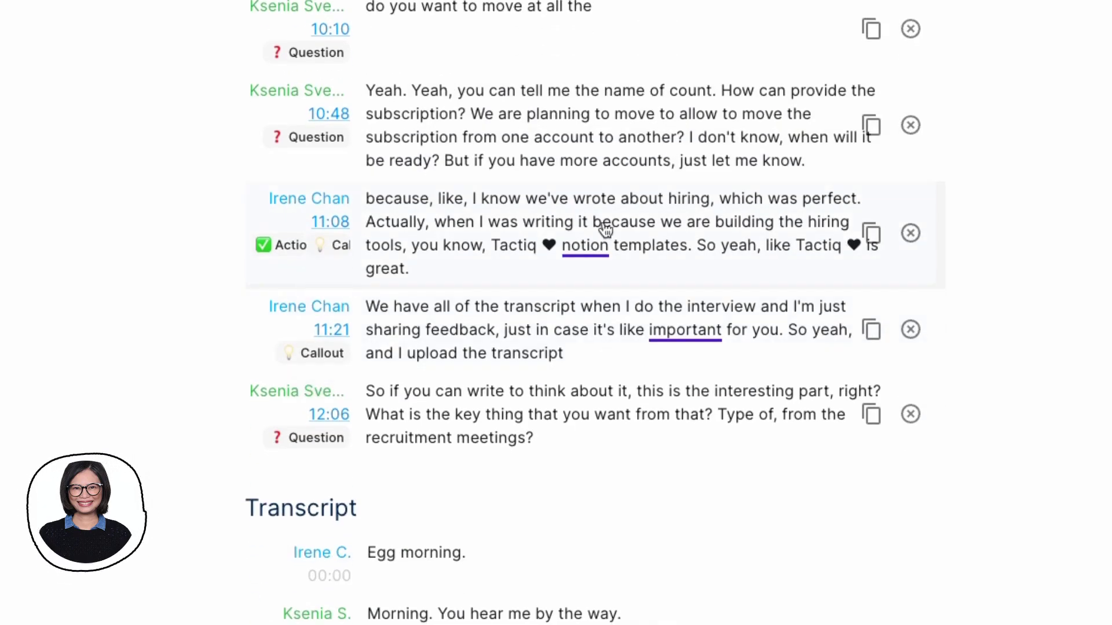
scroll(606, 229, up, 6)
scroll(608, 229, up, 9)
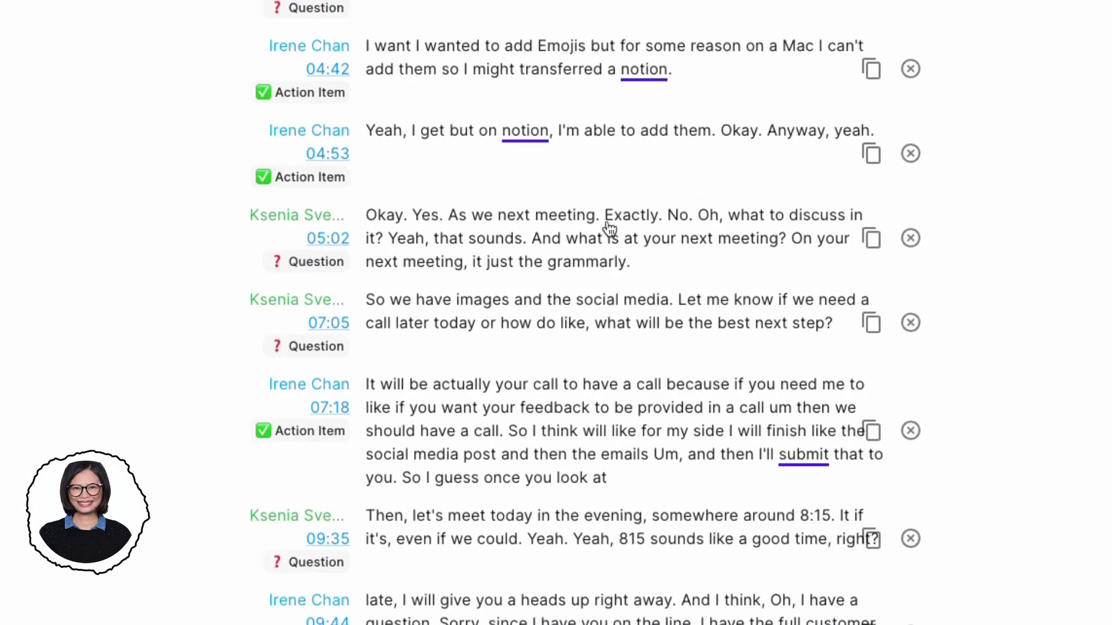